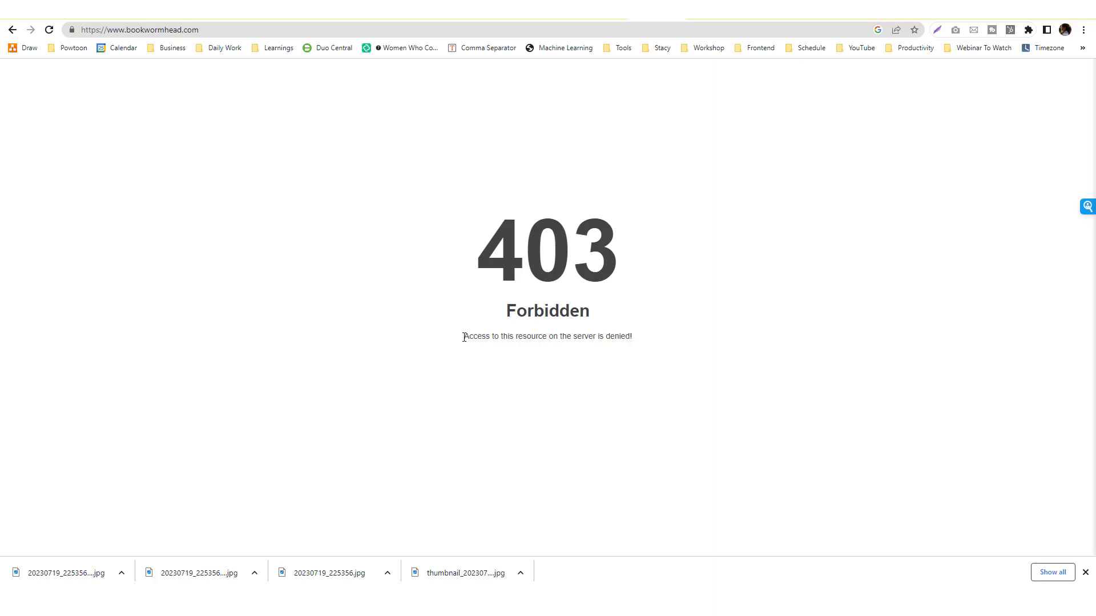
# Open Chrome's main menu and go to its Bookmarks submenu.
pyautogui.click(1083, 30)
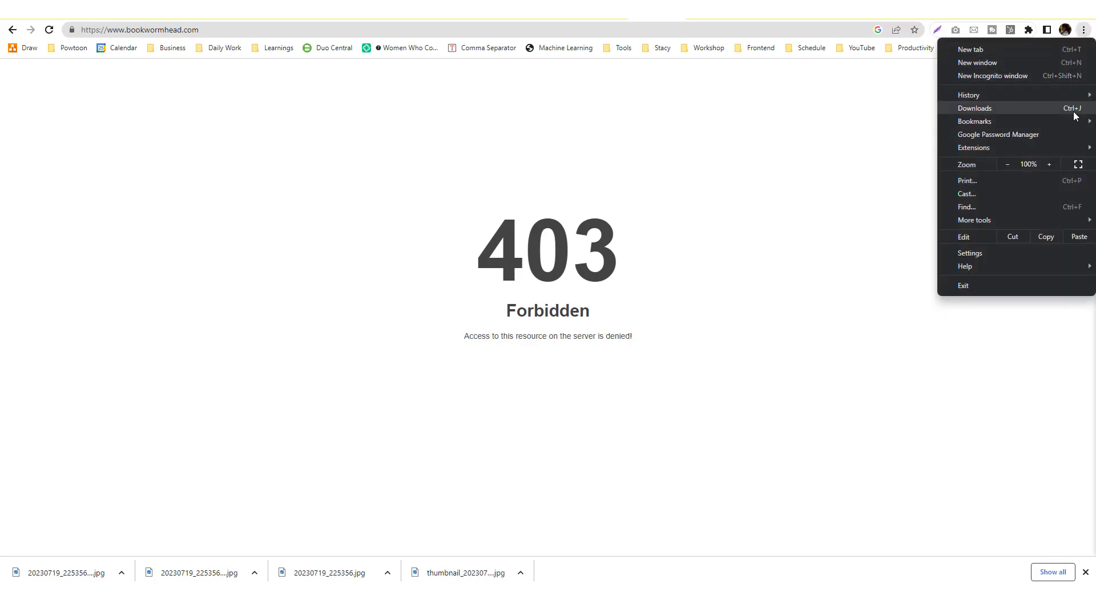
pyautogui.moveTo(1056, 152)
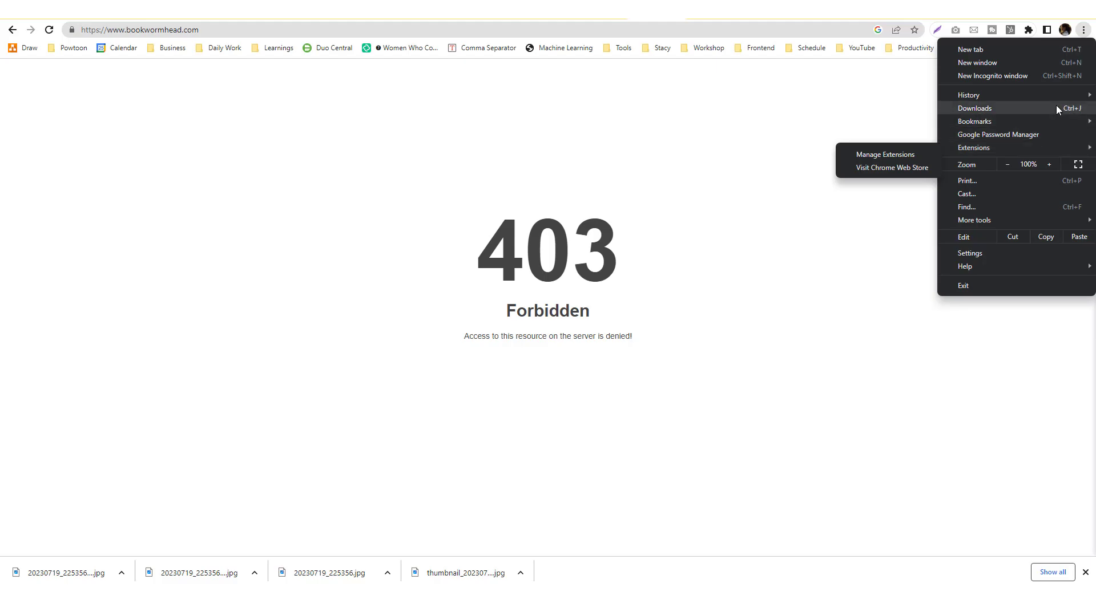
pyautogui.moveTo(1056, 98)
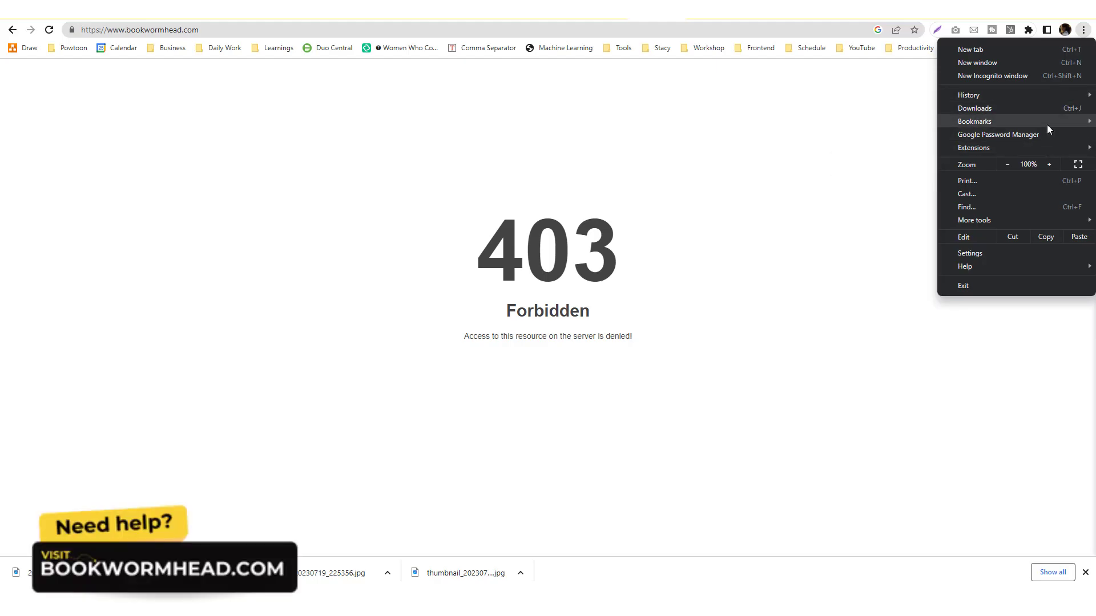
# Hide the bookmarks bar and browse the hPanel Websites list.
pyautogui.moveTo(1047, 123)
pyautogui.click(786, 49)
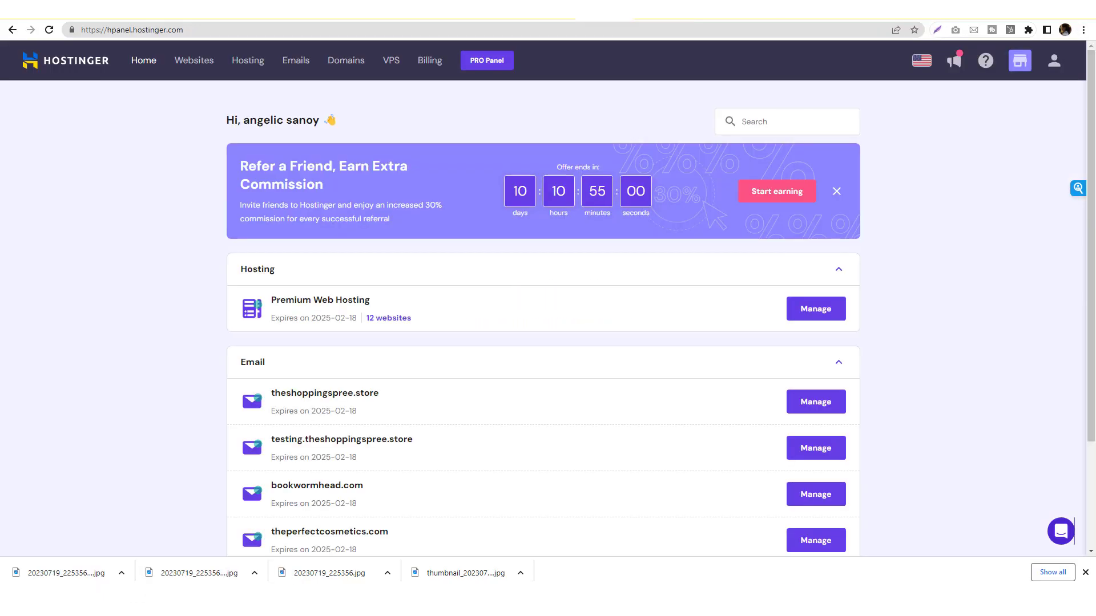
pyautogui.click(194, 64)
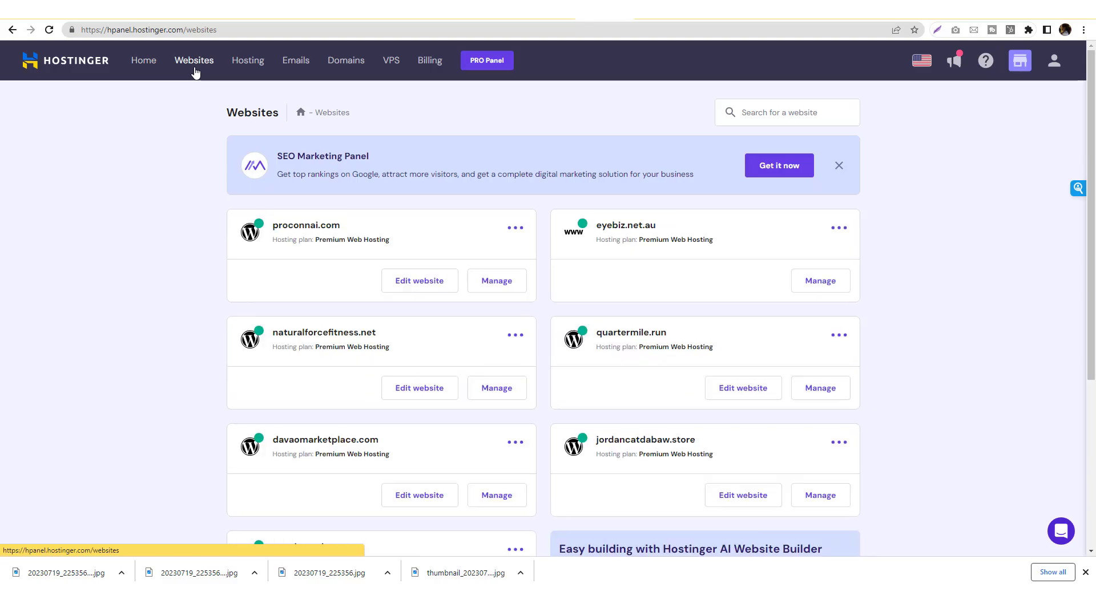
pyautogui.scroll(-5, 164, 265)
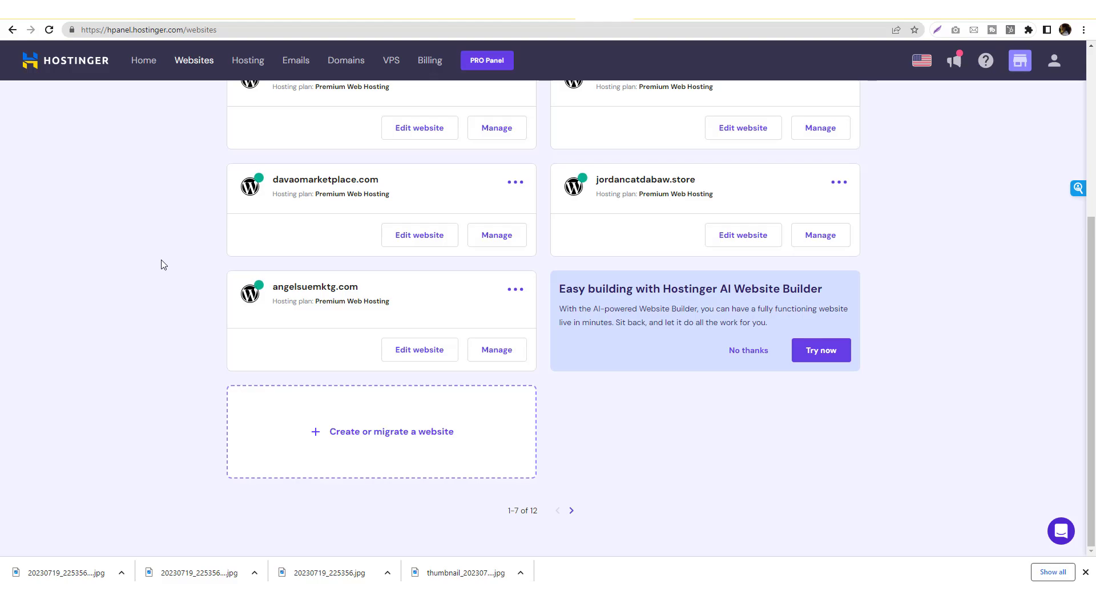
pyautogui.scroll(5, 212, 302)
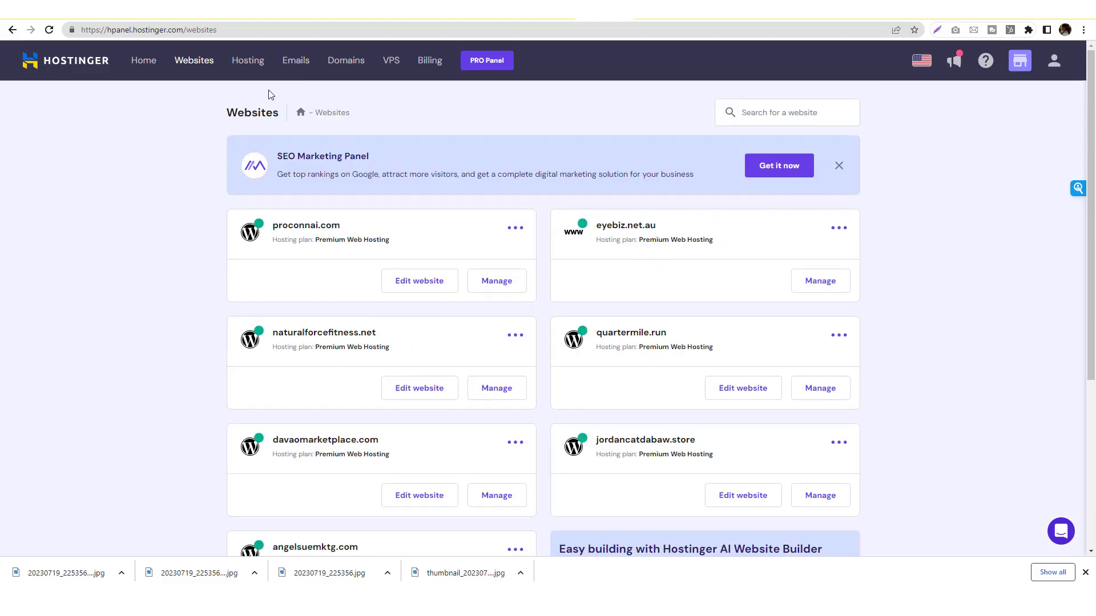
# Check the Premium Web Hosting plan's resource usage, then return to the Hosting list.
pyautogui.click(251, 57)
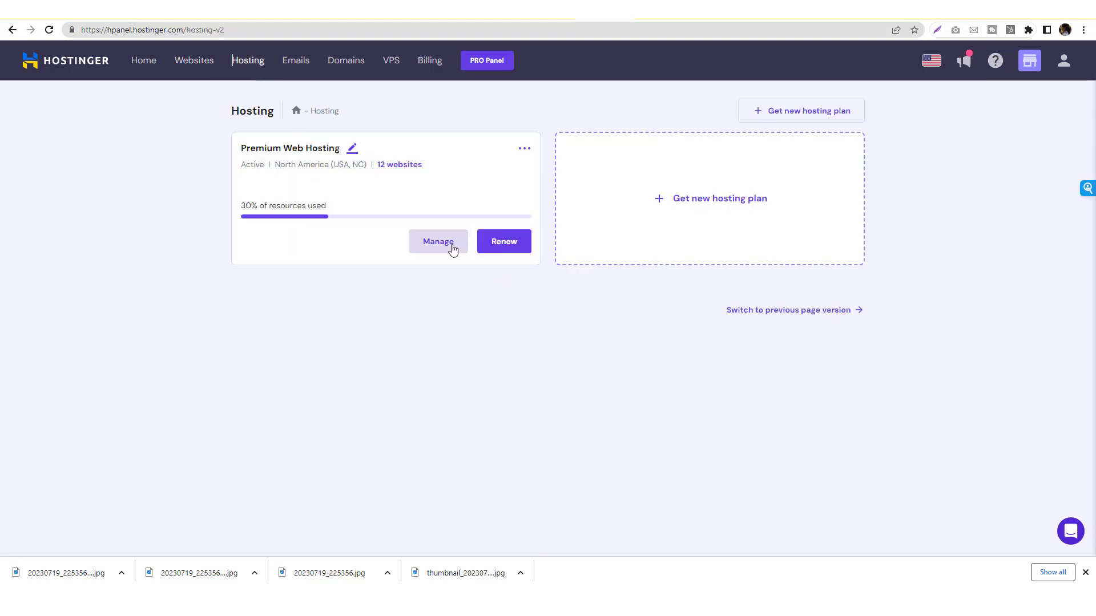
pyautogui.click(440, 246)
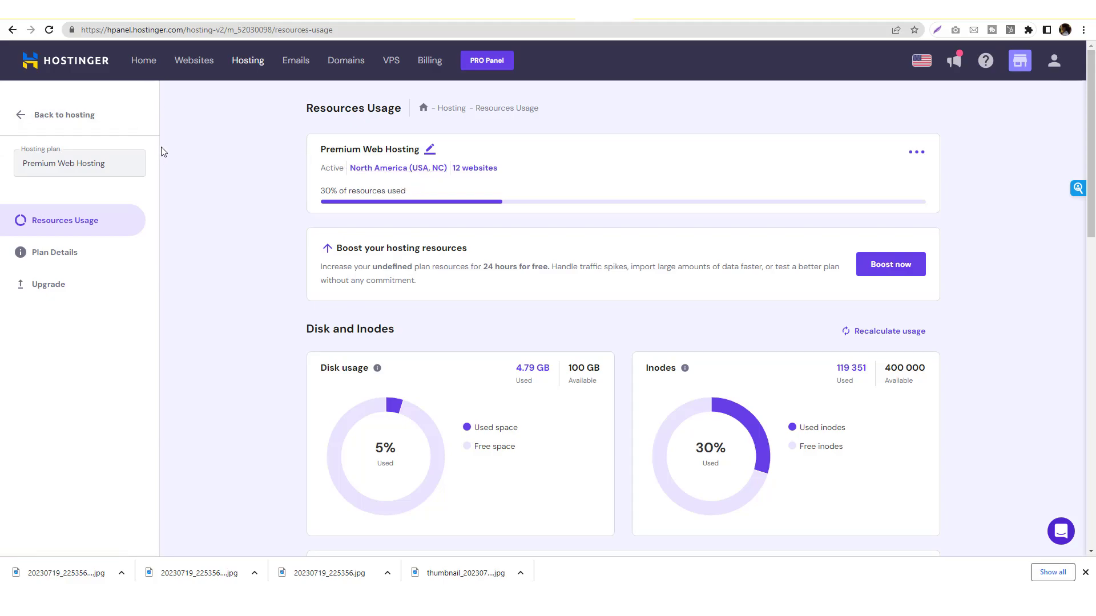
pyautogui.click(61, 121)
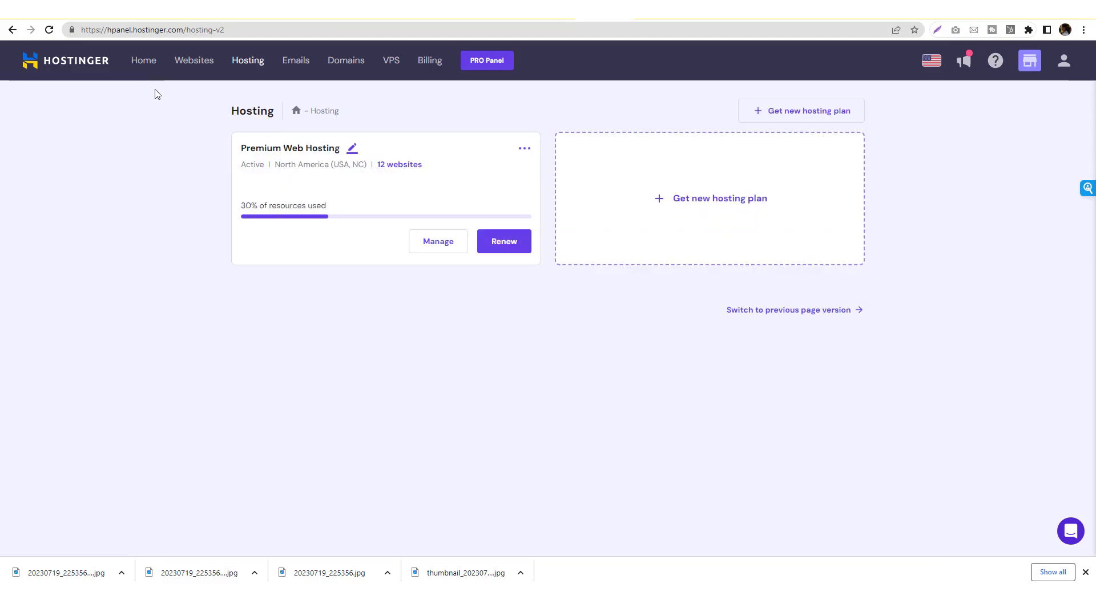
# Find bookwormhead.com on the second Websites page and open its hosting dashboard via Manage.
pyautogui.click(193, 63)
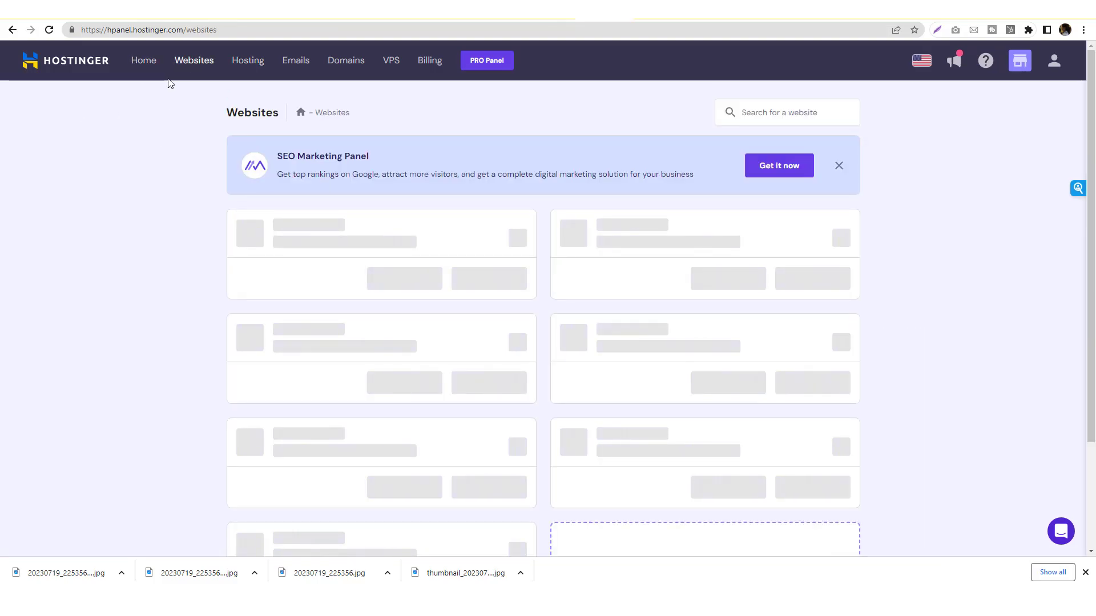
pyautogui.scroll(-3, 176, 228)
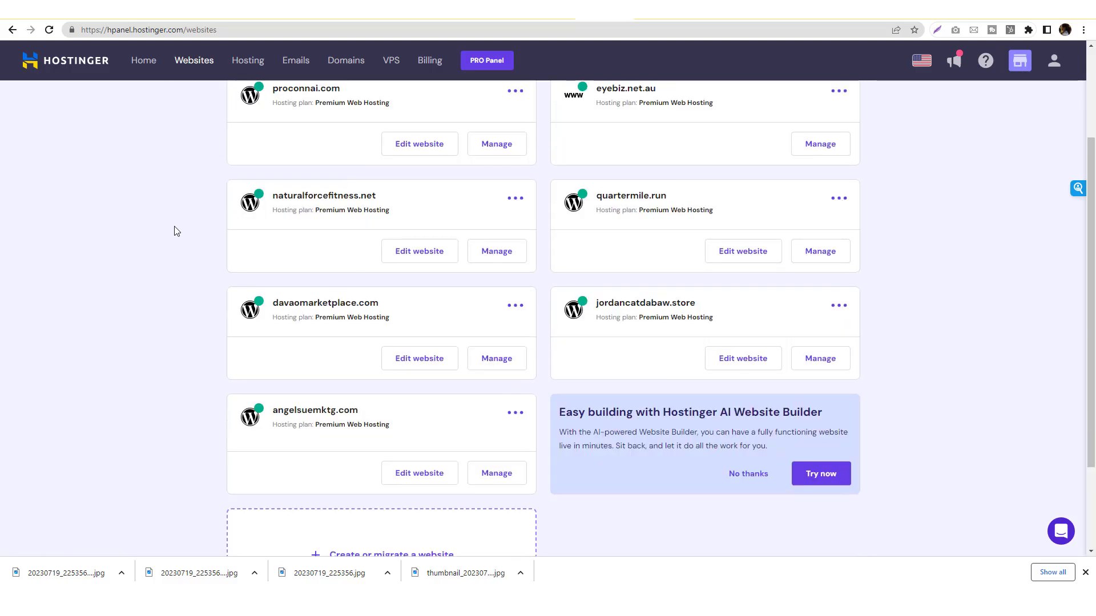
pyautogui.scroll(3, 361, 298)
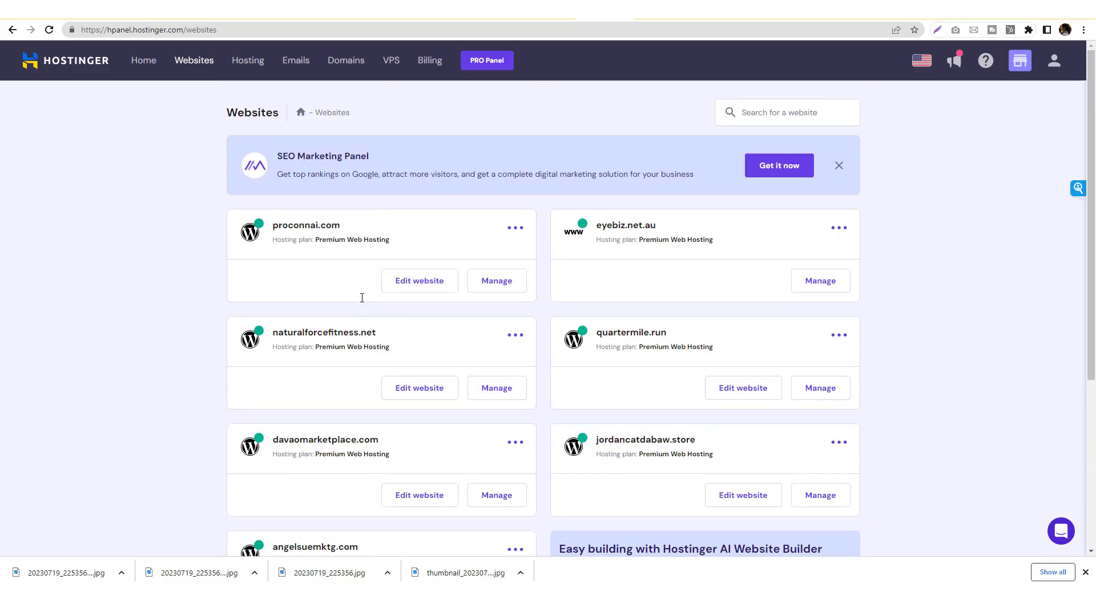
pyautogui.scroll(-3, 362, 298)
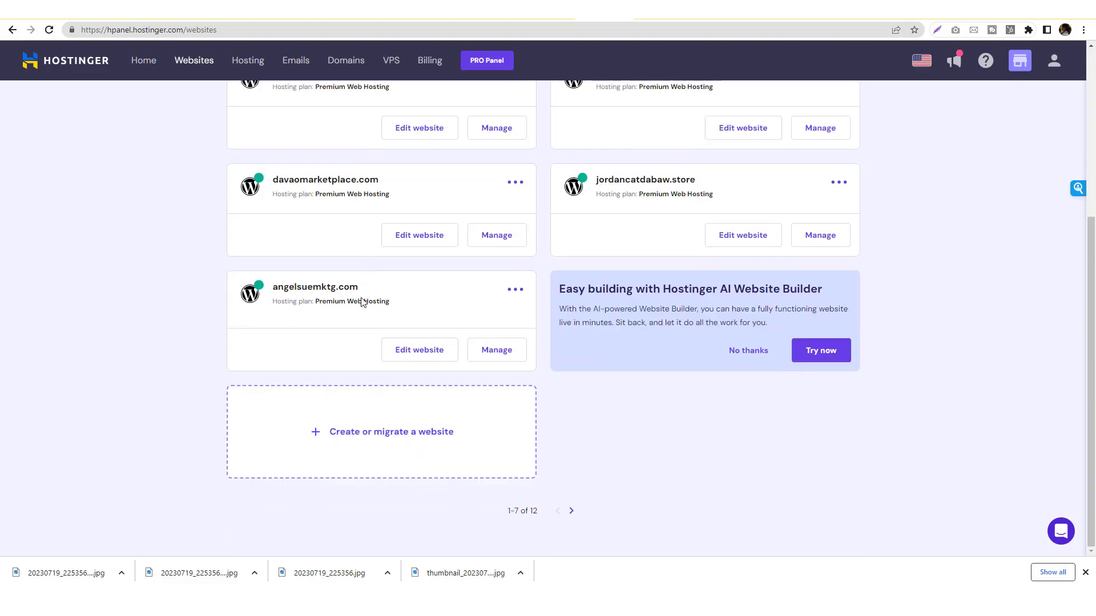
pyautogui.scroll(3, 362, 298)
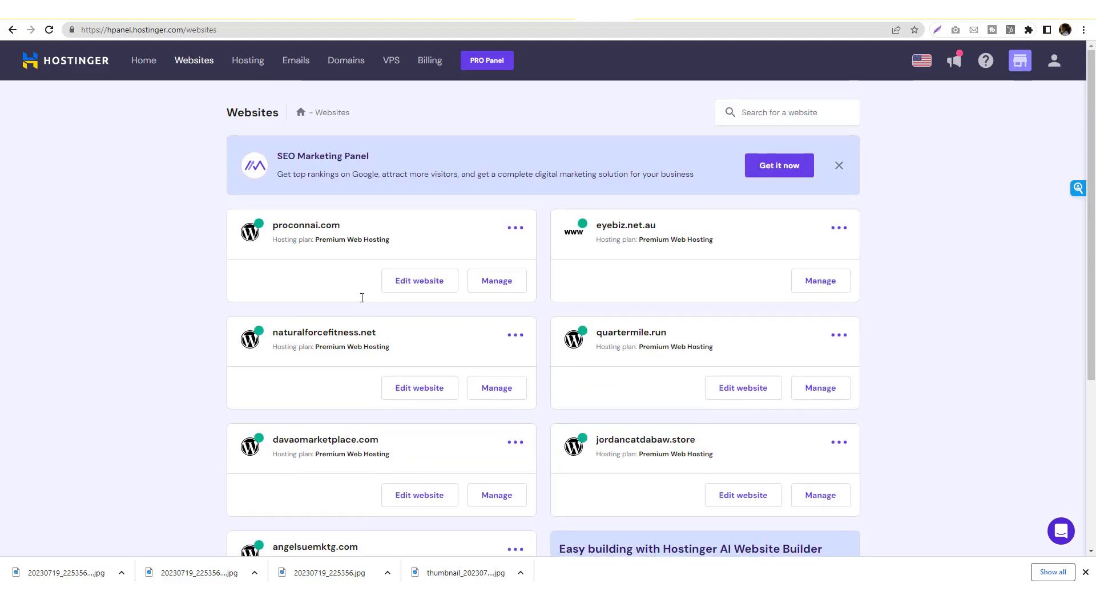
pyautogui.scroll(-5, 362, 298)
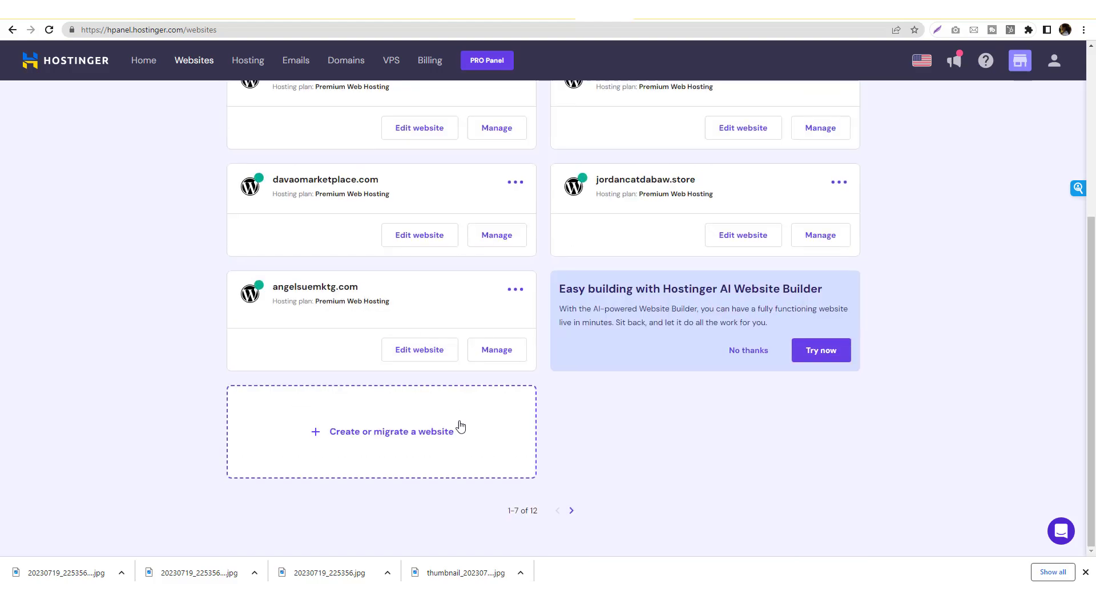
pyautogui.click(571, 511)
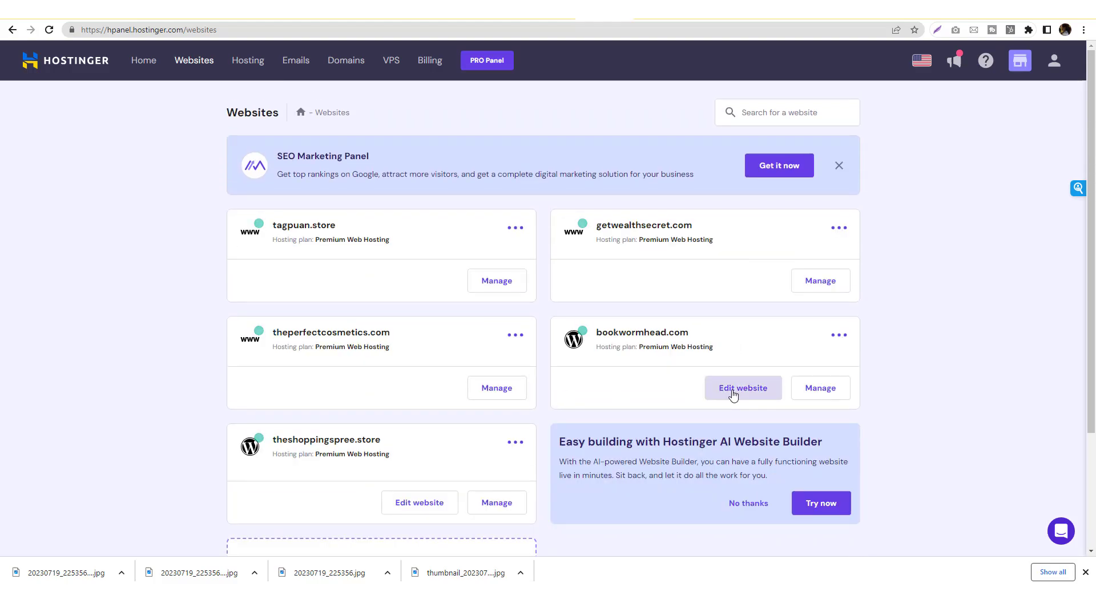
pyautogui.click(840, 336)
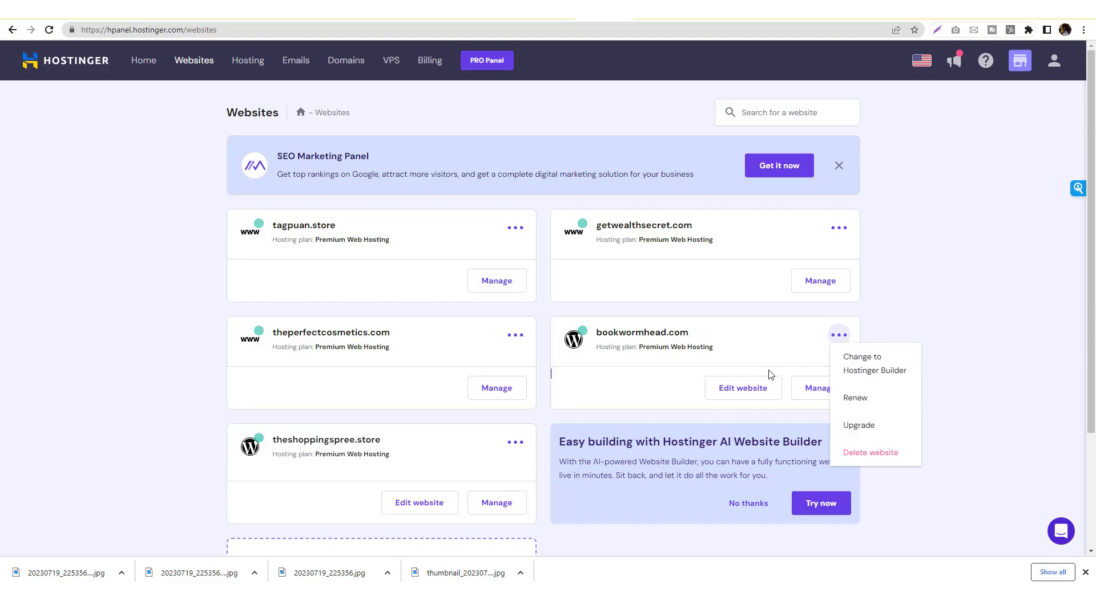
pyautogui.click(802, 385)
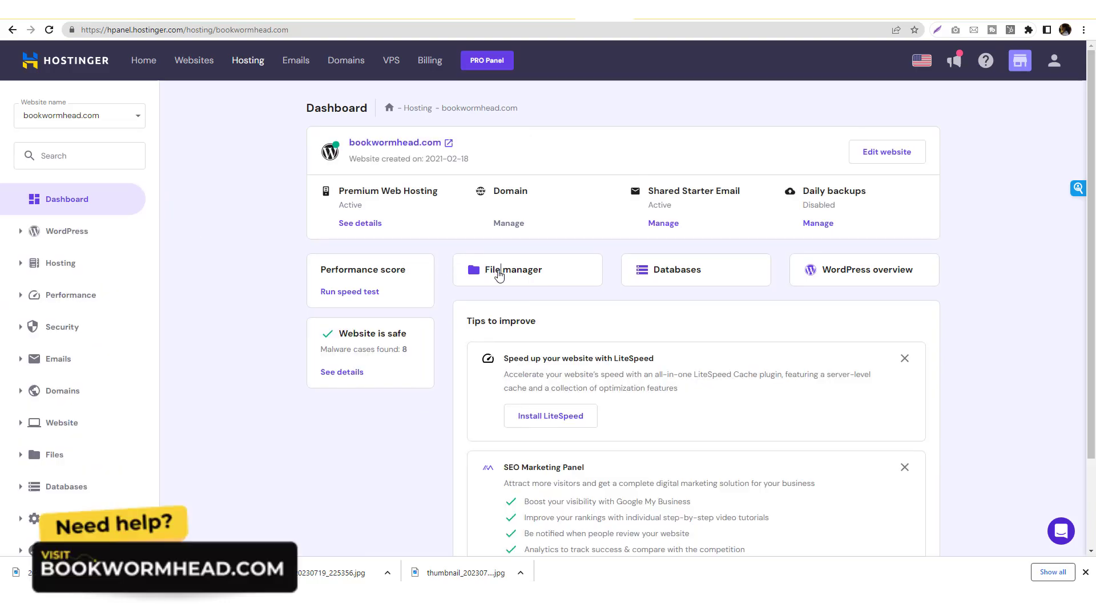
# Launch the File manager from the bookwormhead.com dashboard.
pyautogui.click(498, 275)
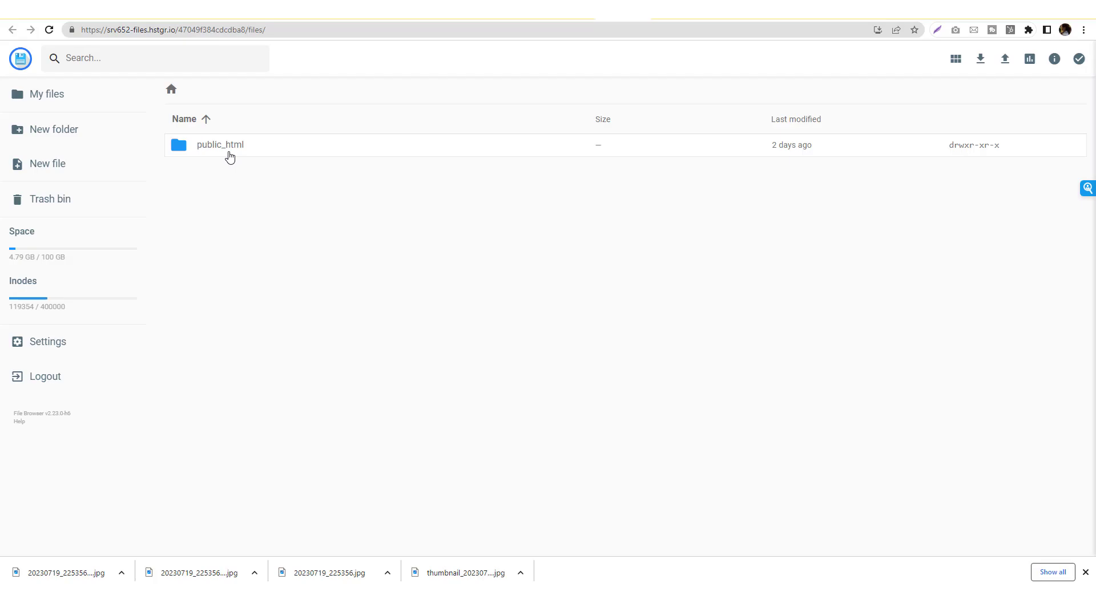
# Open the public_html folder and open .htaccess in the editor.
pyautogui.doubleClick(230, 157)
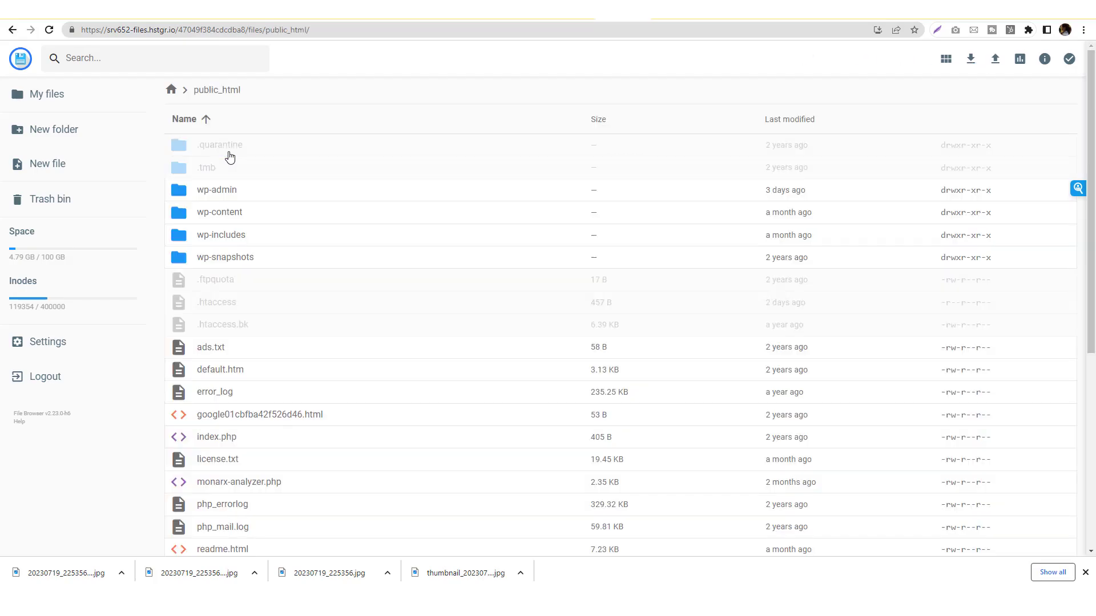
pyautogui.scroll(-5, 333, 231)
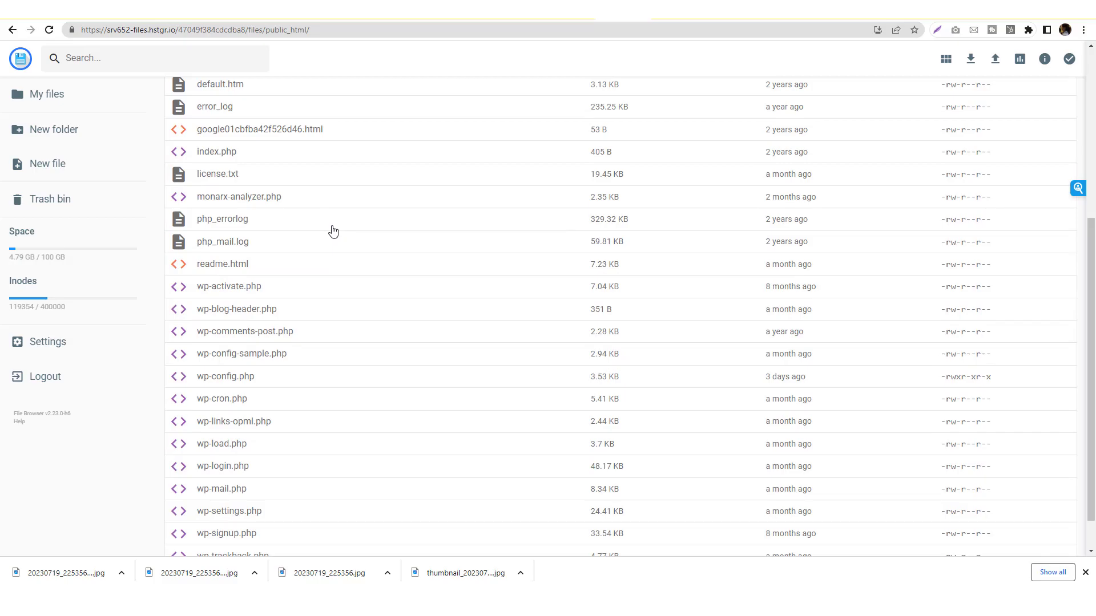
pyautogui.scroll(5, 333, 230)
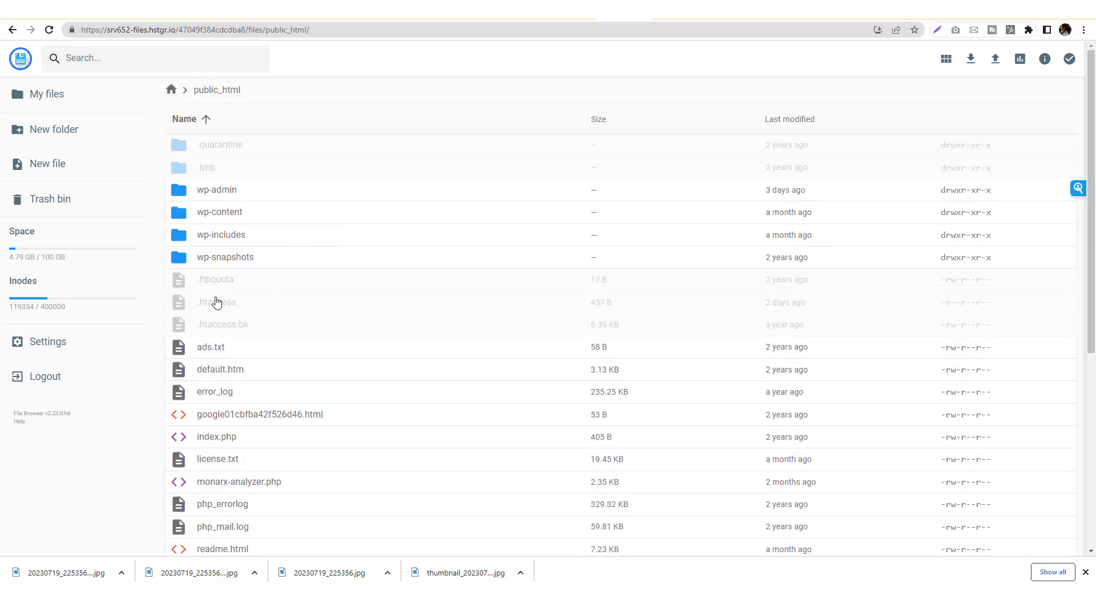
pyautogui.click(220, 303)
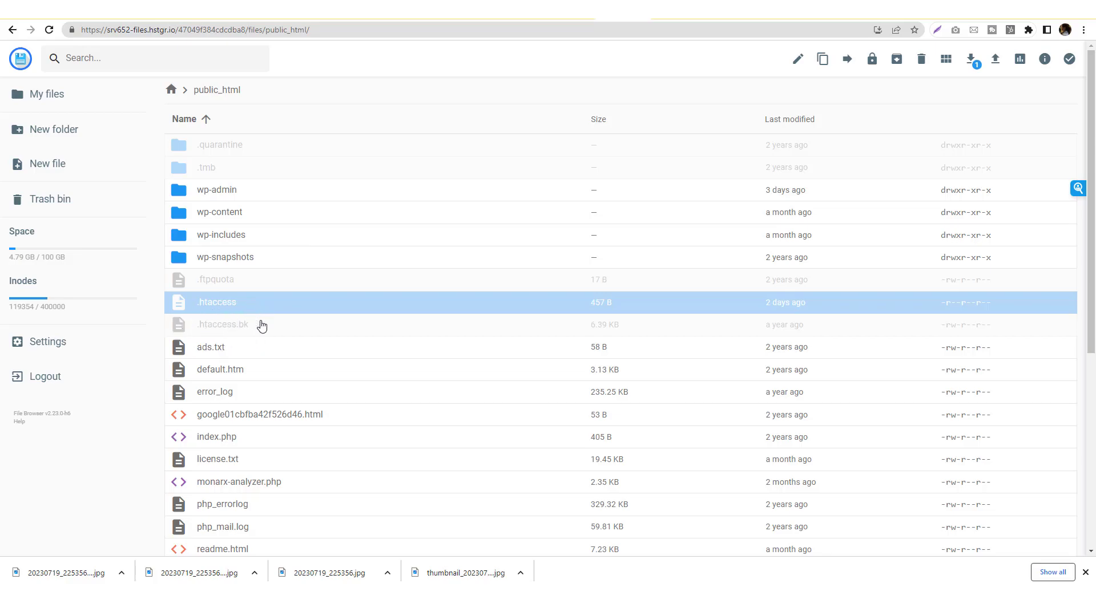
pyautogui.rightClick(231, 307)
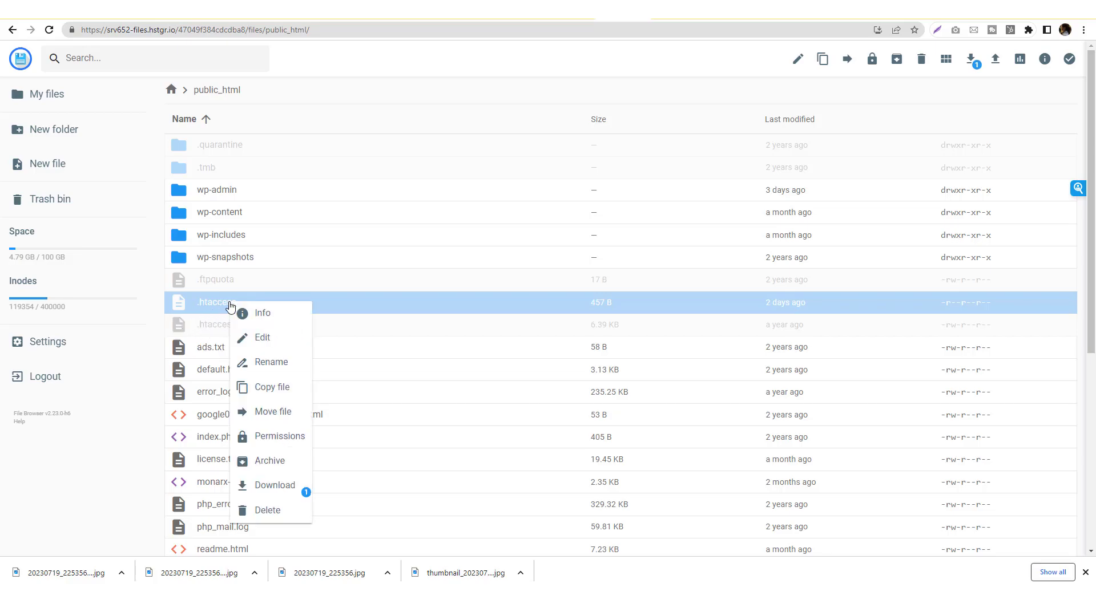
pyautogui.click(265, 339)
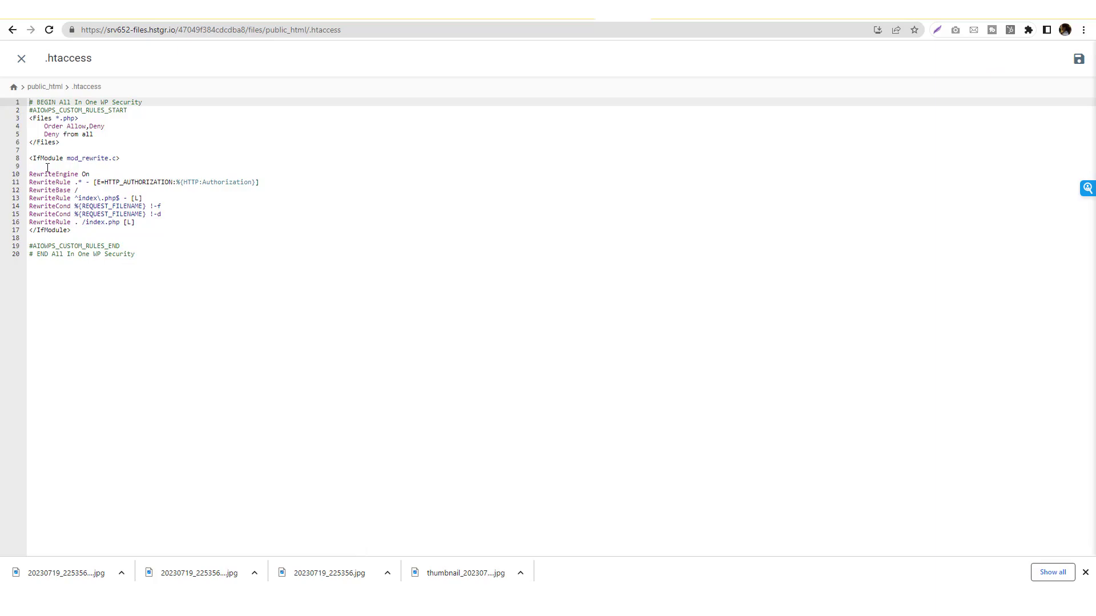
# Review the .htaccess Files block and rewrite rules, then return to the public_html listing.
pyautogui.click(92, 236)
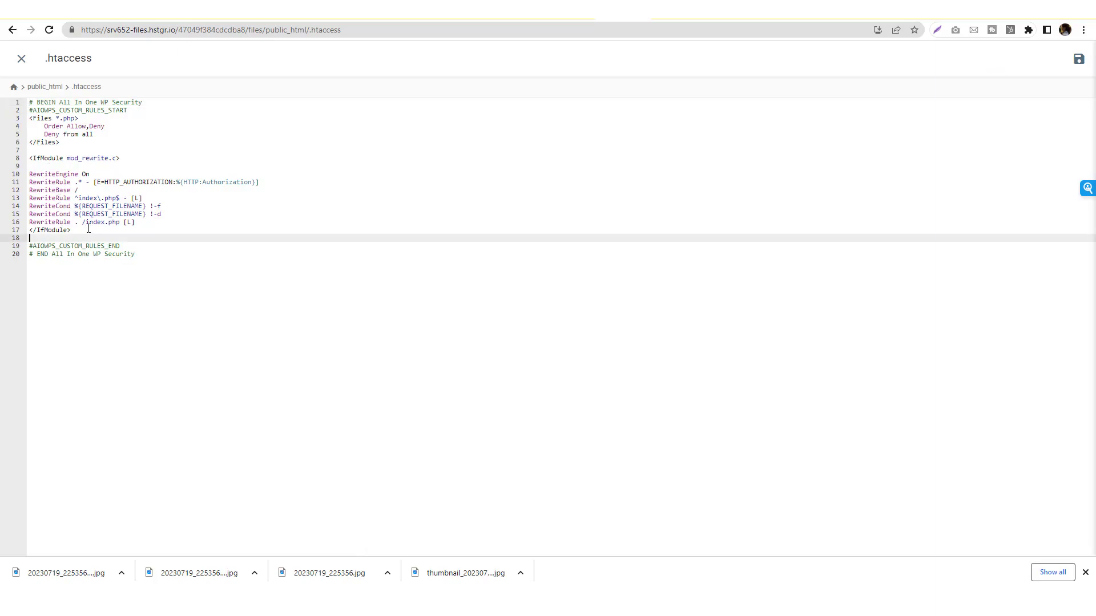
pyautogui.moveTo(89, 229); pyautogui.dragTo(73, 198)
pyautogui.moveTo(96, 142); pyautogui.dragTo(18, 127)
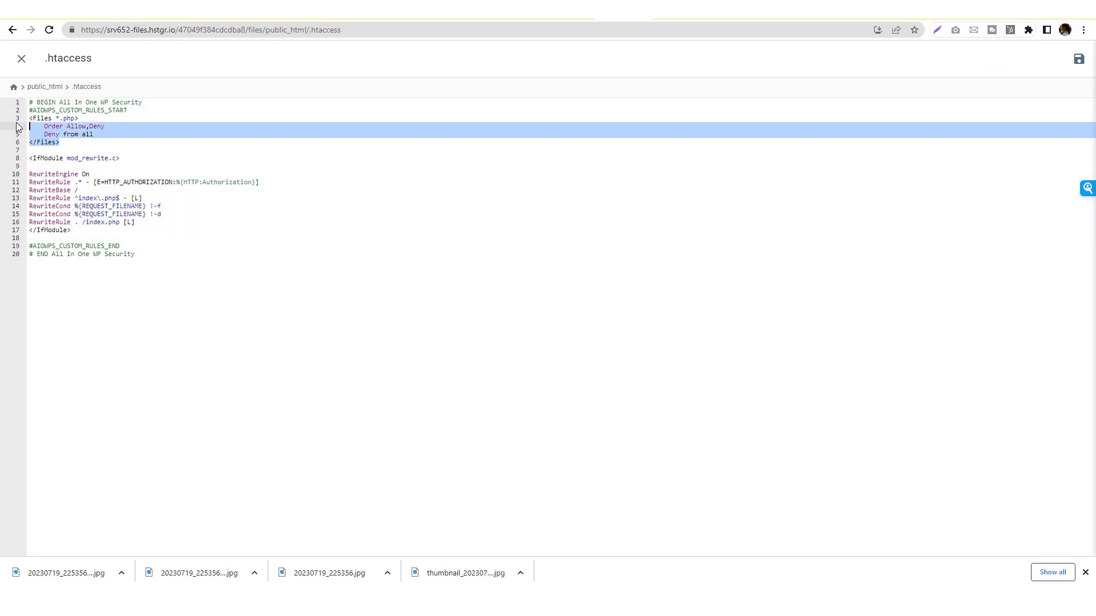
pyautogui.click(45, 135)
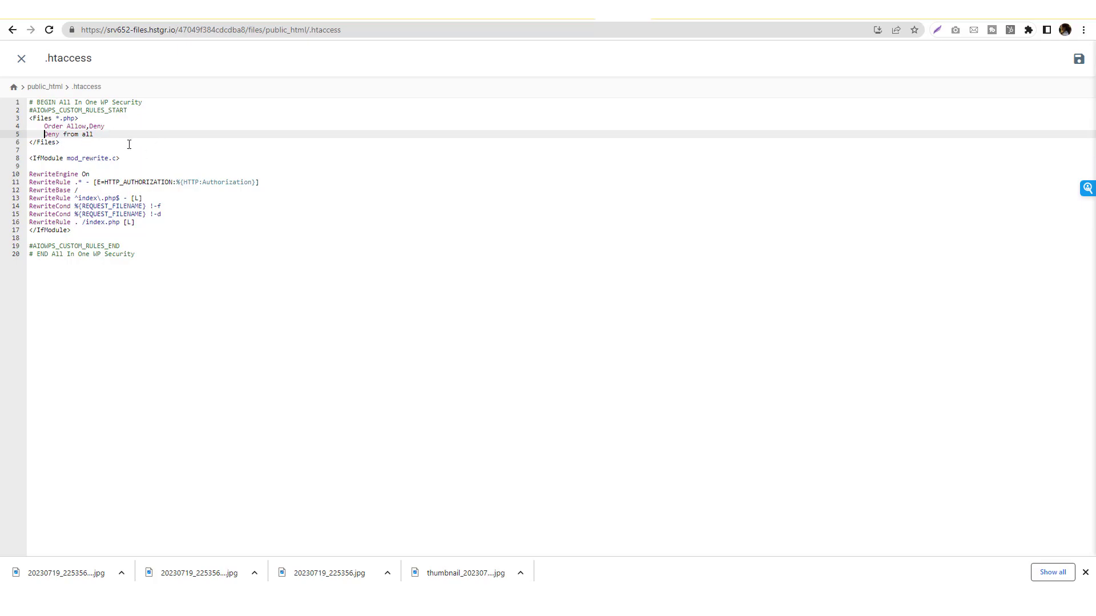
pyautogui.moveTo(141, 112); pyautogui.dragTo(22, 104)
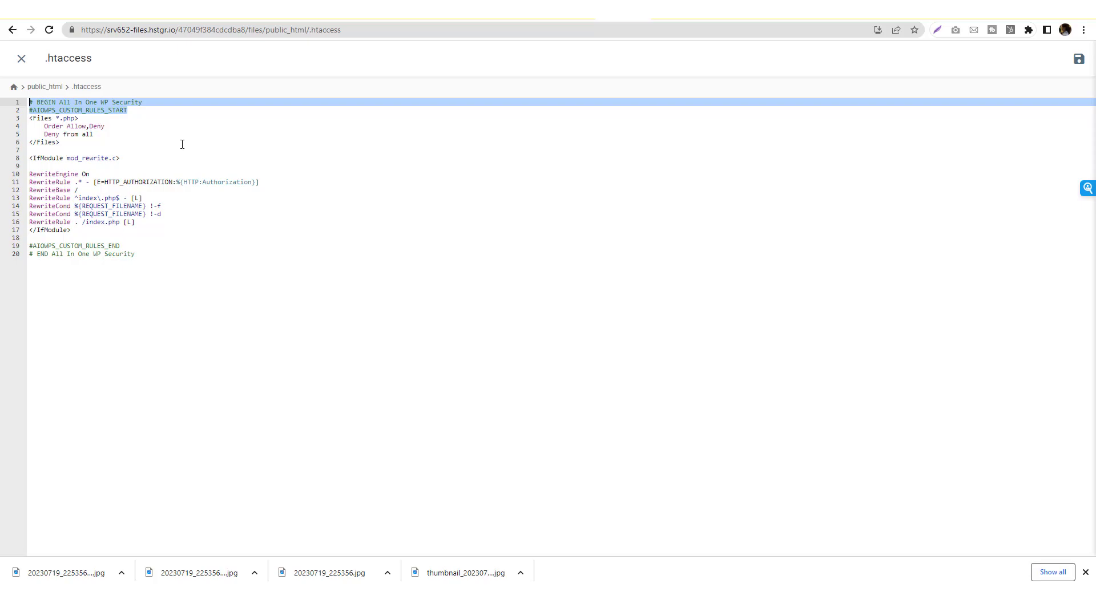
pyautogui.click(12, 29)
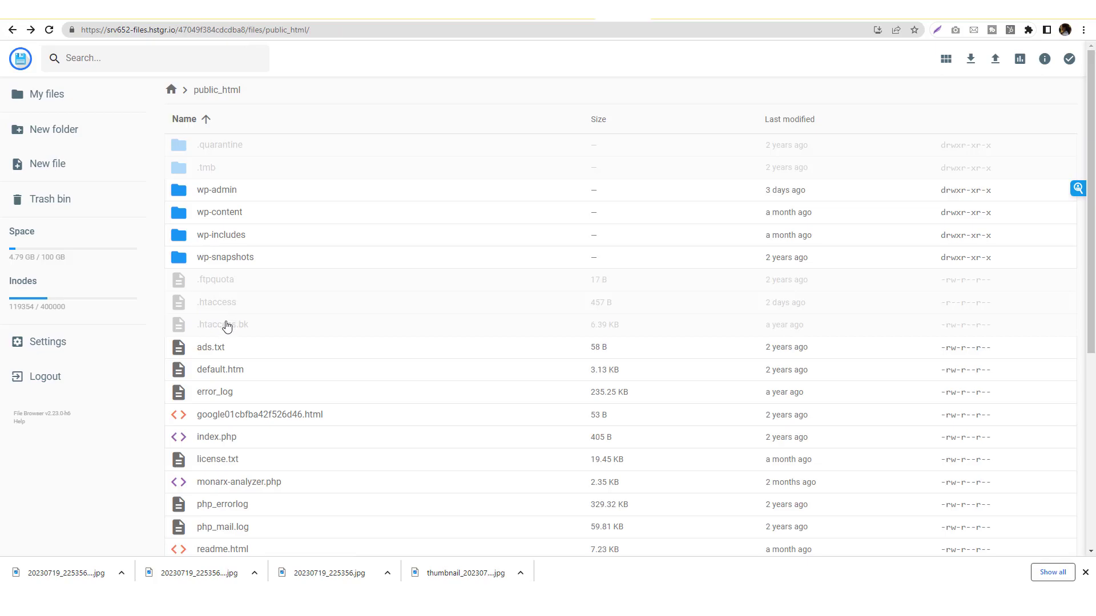
# Rename .htaccess in public_html to .htaccess-backup1.
pyautogui.click(233, 306)
pyautogui.rightClick(232, 306)
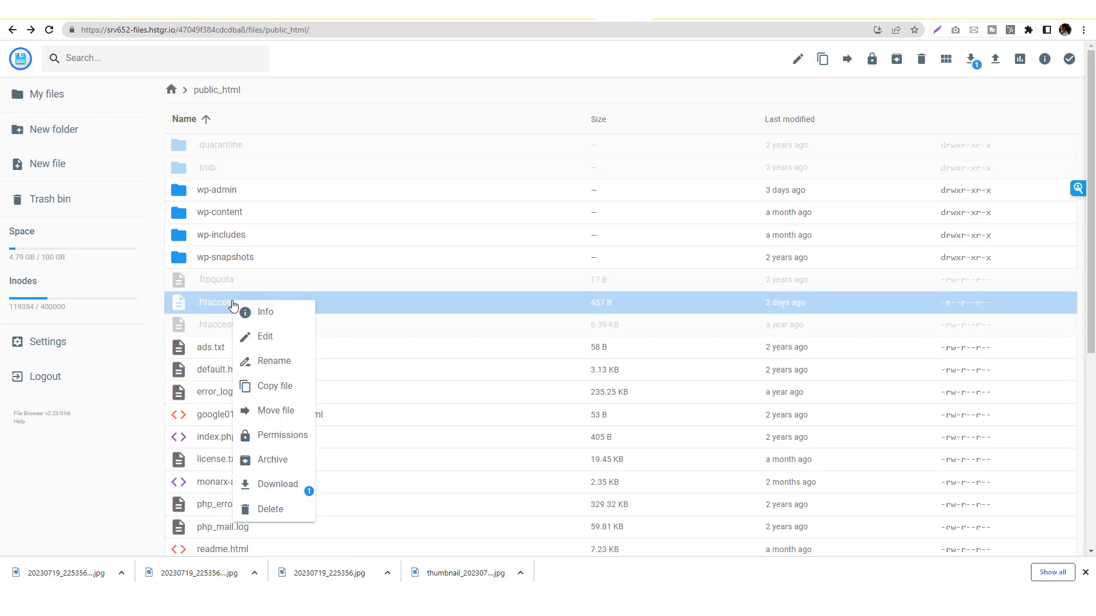
pyautogui.click(267, 359)
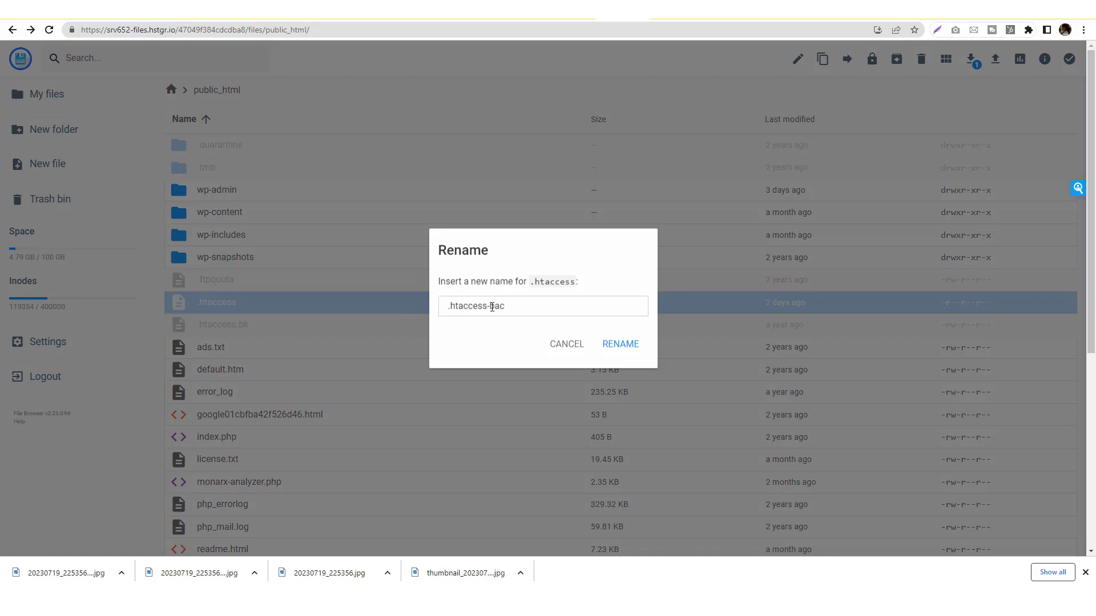
pyautogui.click(608, 346)
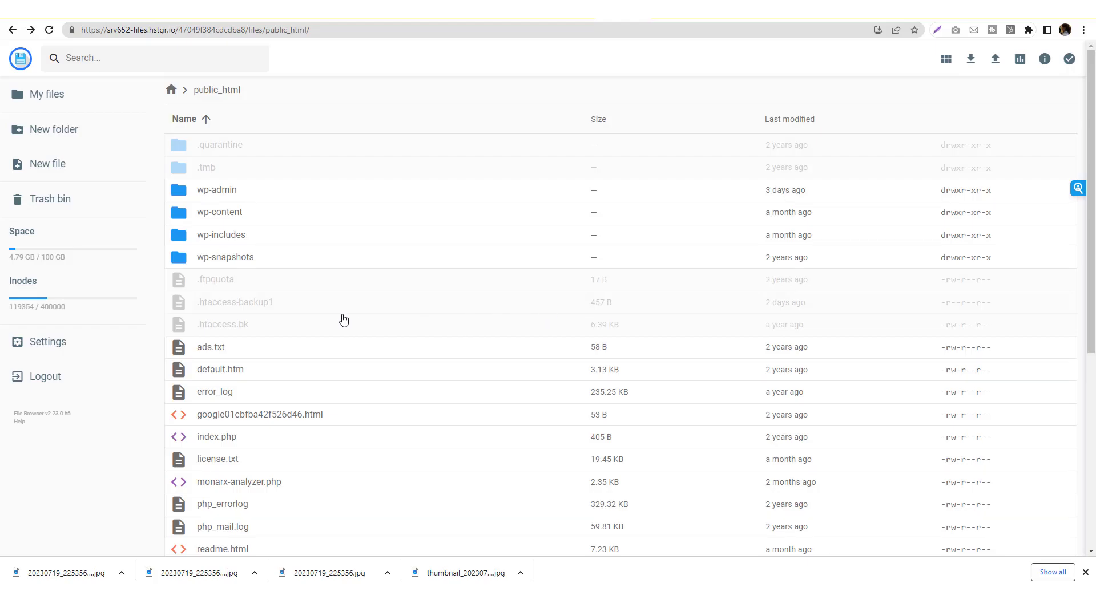
pyautogui.click(409, 34)
# Load and reload bookwormhead.com to confirm the homepage replaces the 403 Forbidden error.
pyautogui.press('Return')
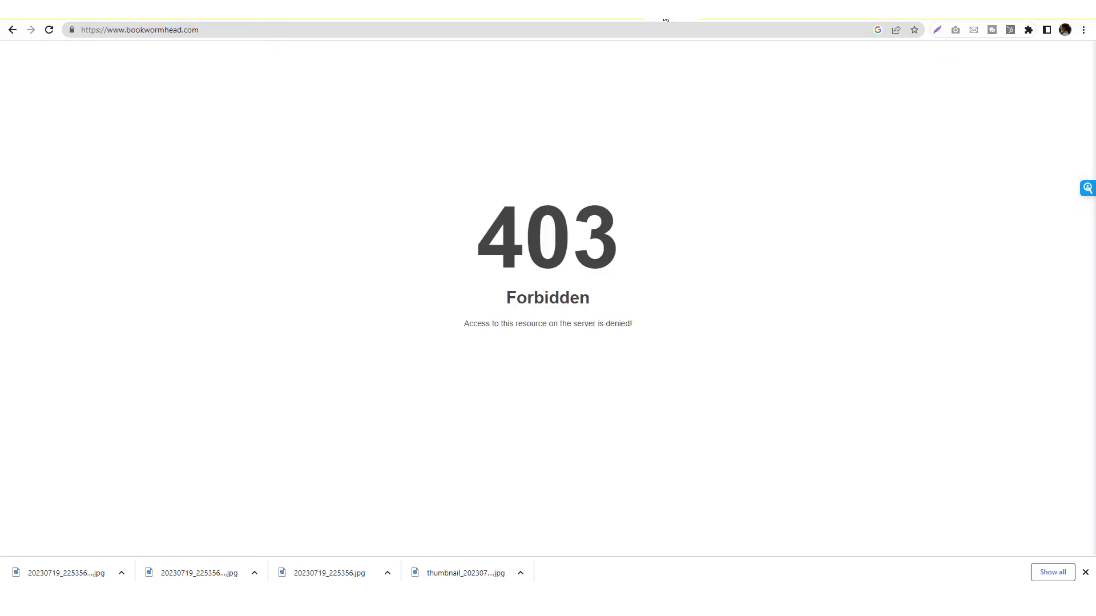
pyautogui.click(653, 27)
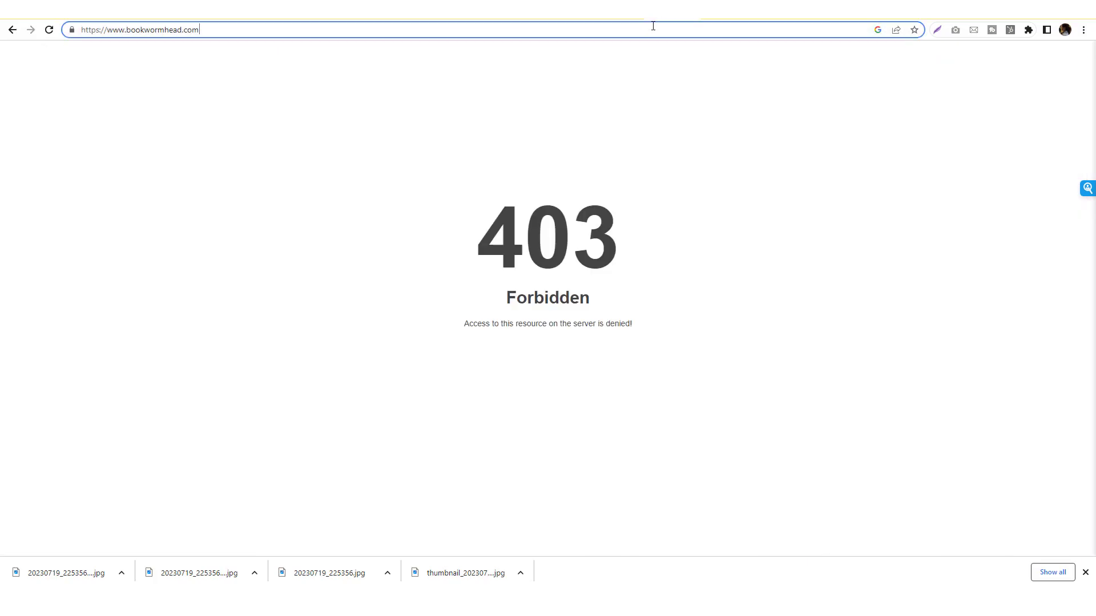
pyautogui.press('Return')
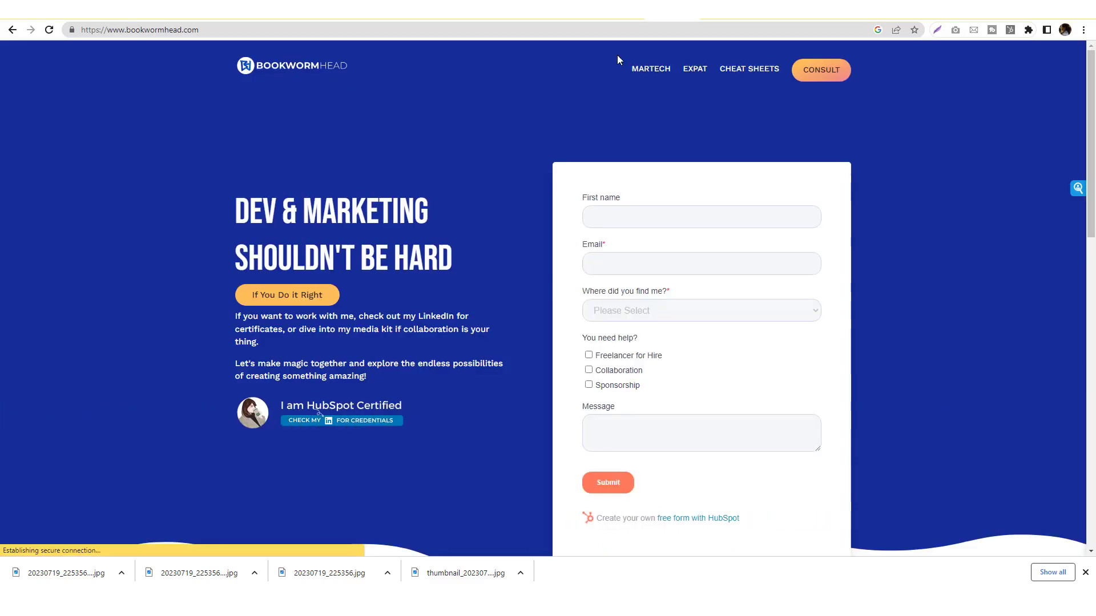
pyautogui.hotkey('alt', 'Left')
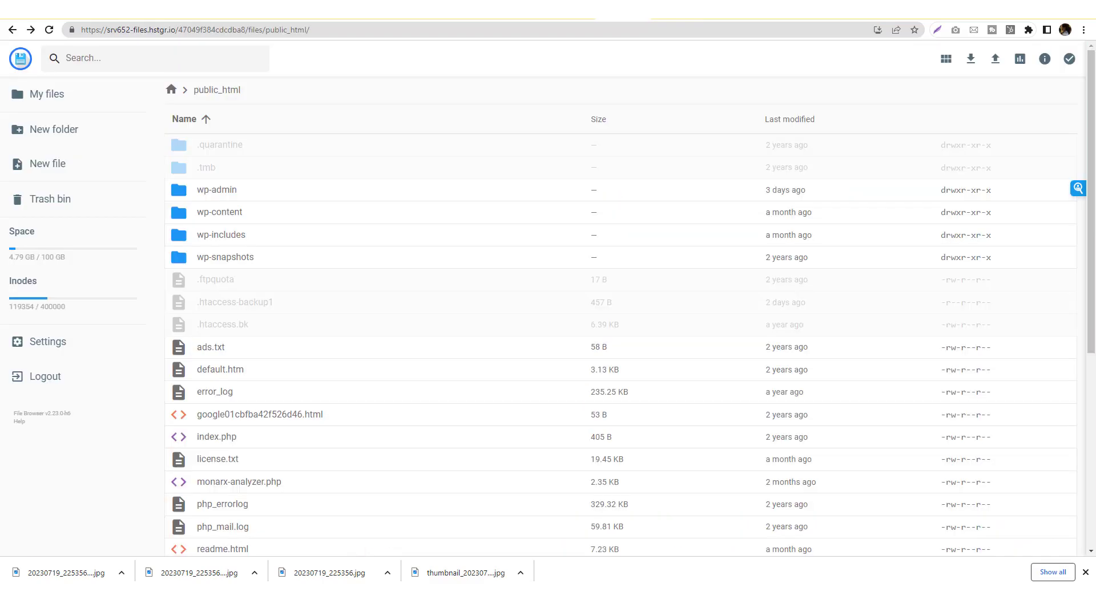
pyautogui.hotkey('alt', 'Right')
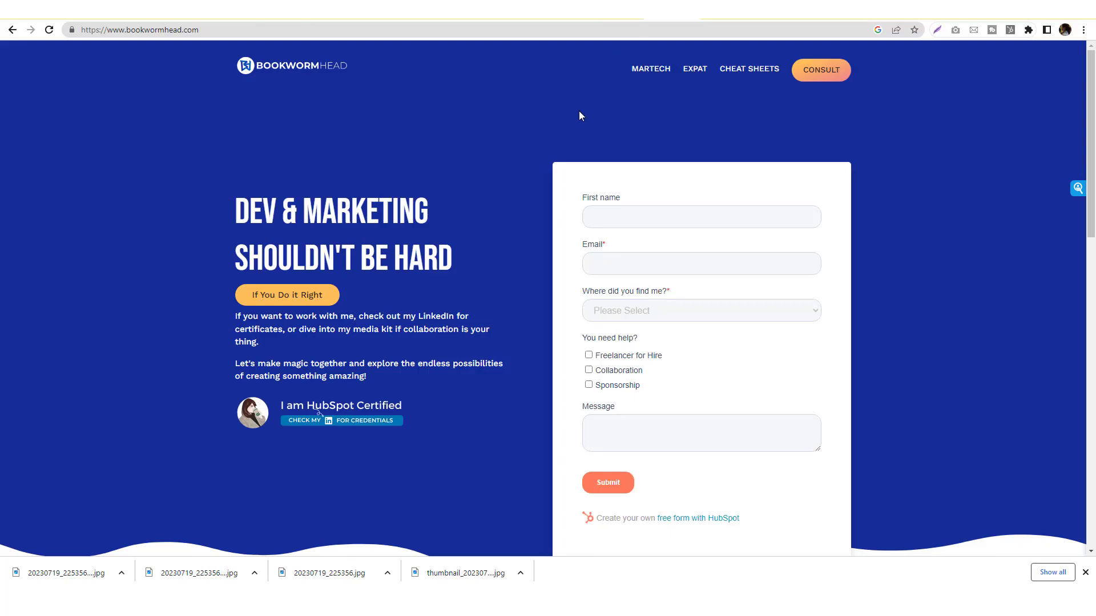